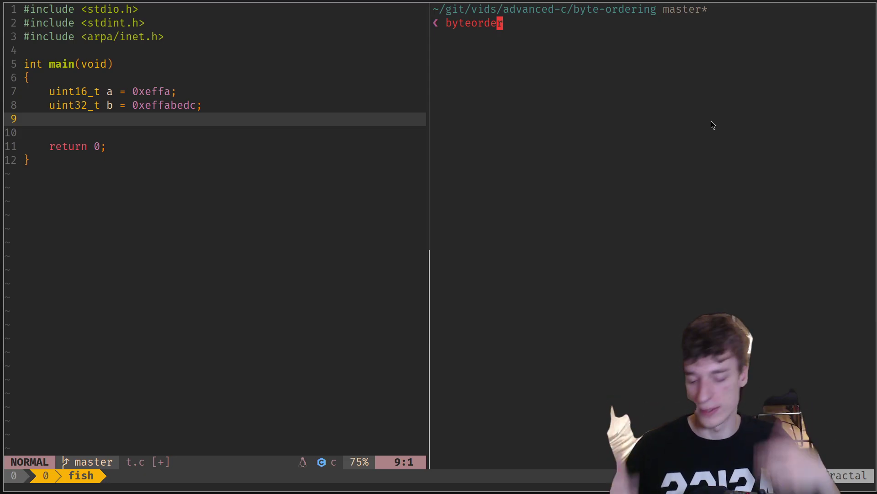
- Cancel the half-typed byteorder command in the fish pane with Ctrl+C
{"action": "key", "text": "ctrl+c"}
{"action": "type", "text": "o"}
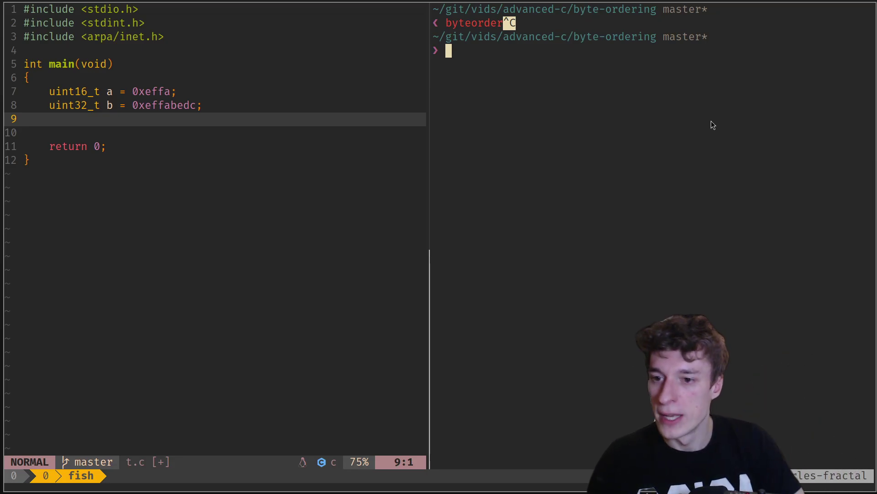
- Highlight the declaration lines of a and b in t.c
{"action": "key", "text": "ctrl+h"}
{"action": "key", "text": "k"}
{"action": "key", "text": "k"}
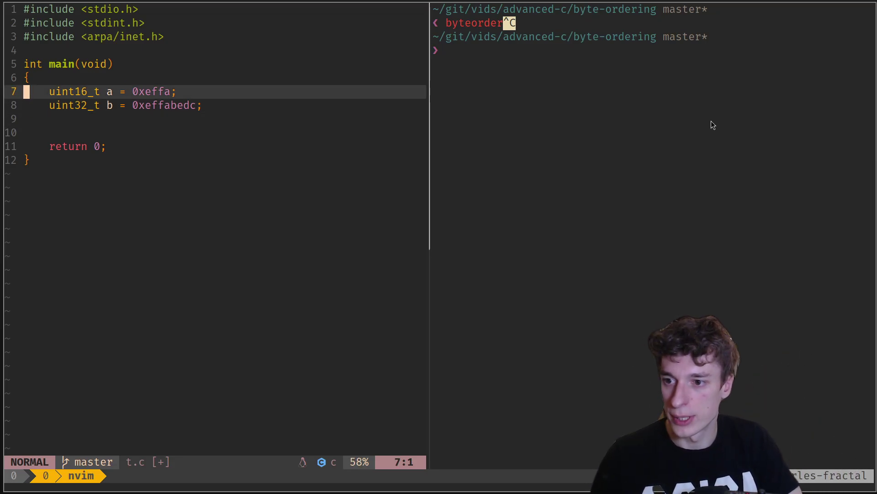
{"action": "key", "text": "shift+v"}
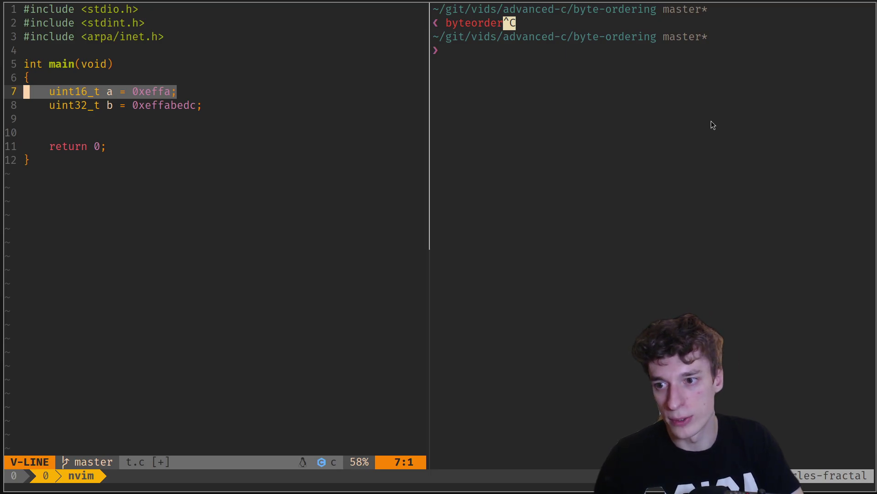
{"action": "key", "text": "Escape"}
{"action": "key", "text": "j"}
{"action": "key", "text": "shift+v"}
{"action": "key", "text": "Escape"}
{"action": "key", "text": "k"}
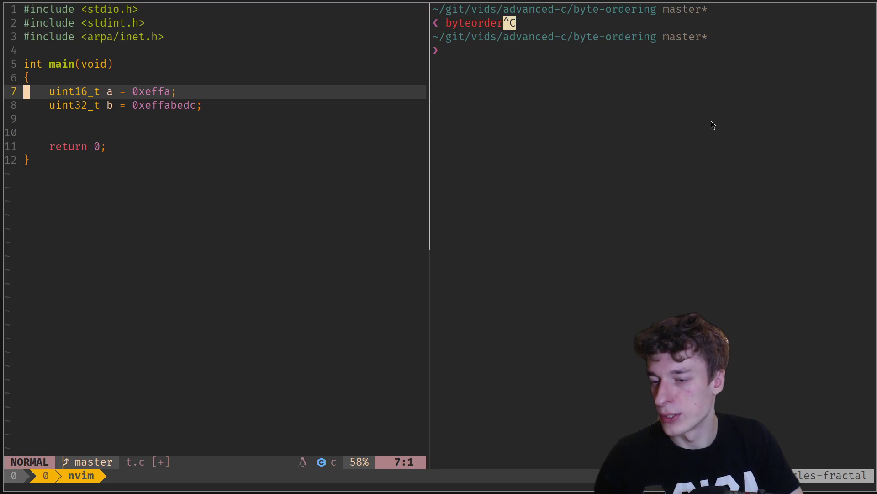
- Highlight a's assigned hex value 0xeffa
{"action": "key", "text": "j"}
{"action": "key", "text": "k"}
{"action": "key", "text": "w"}
{"action": "key", "text": "w"}
{"action": "key", "text": "w"}
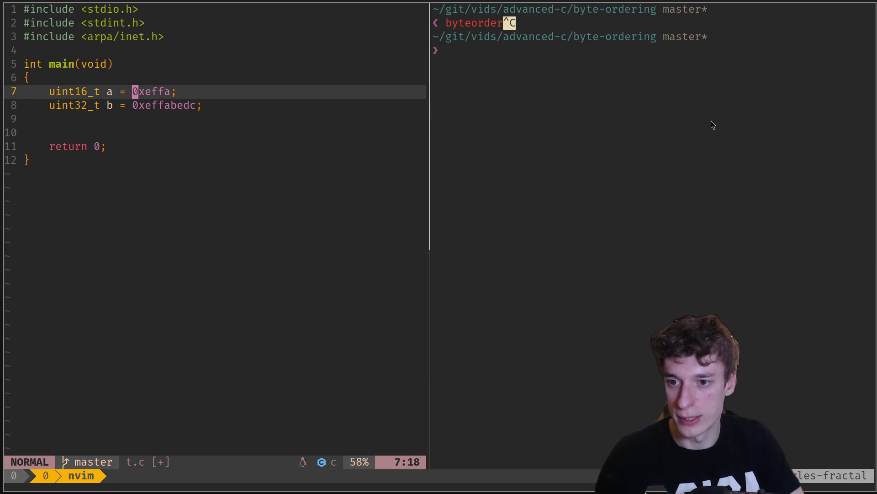
{"action": "key", "text": "v"}
{"action": "key", "text": "e"}
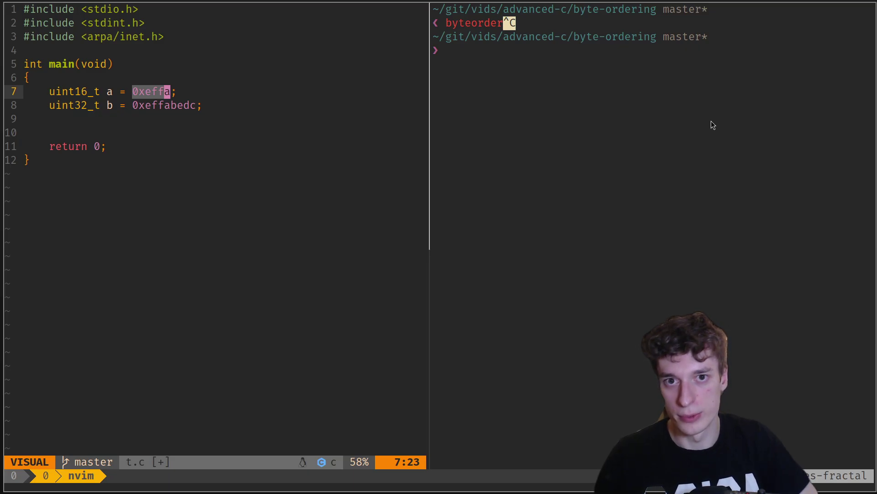
{"action": "key", "text": "Escape"}
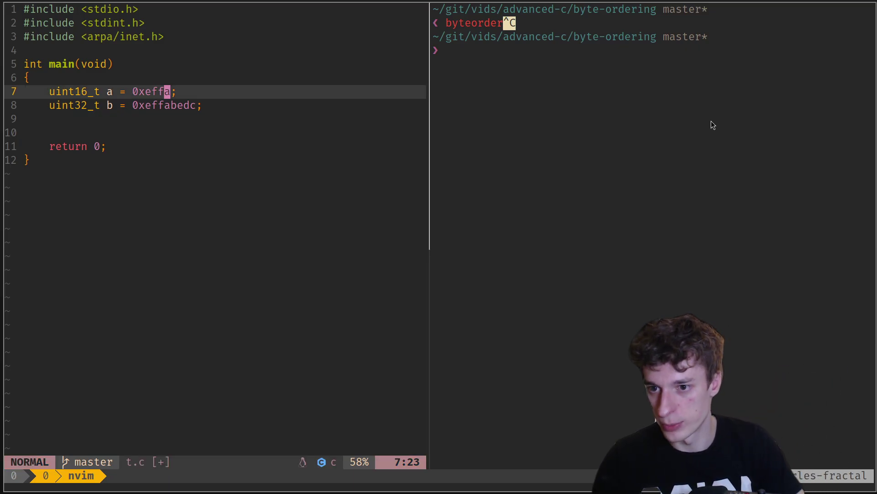
{"action": "key", "text": "j"}
- Add printf("a: %x\n", a); and printf("b: %x\n", b); below the declarations
{"action": "key", "text": "o"}
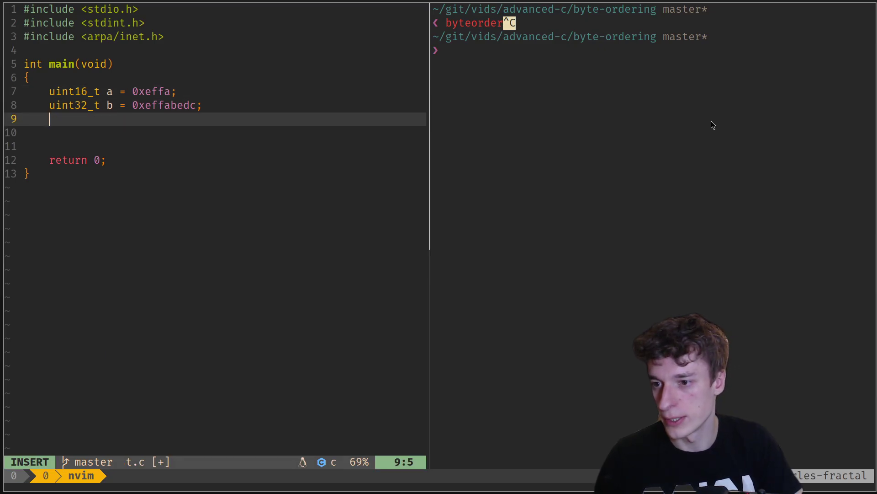
{"action": "key", "text": "Return"}
{"action": "type", "text": "printf(\"a: %x\\n\","}
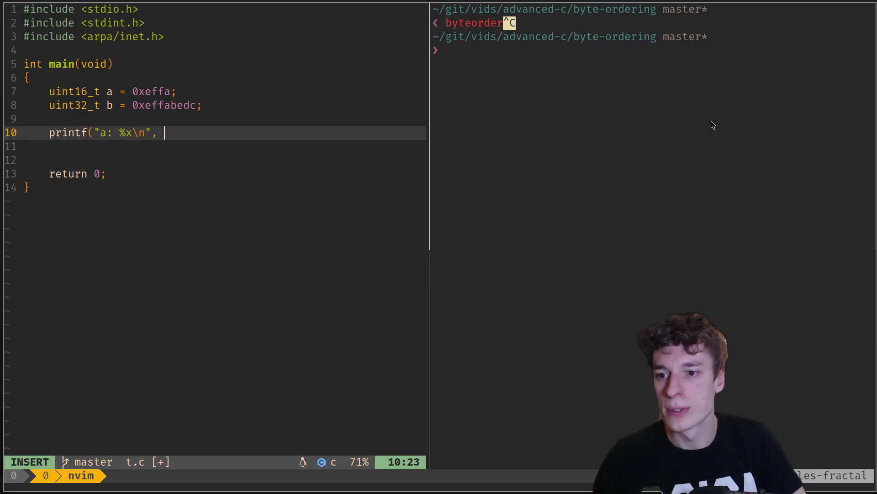
{"action": "key", "text": "Escape"}
{"action": "type", "text": "a);"}
{"action": "key", "text": "Escape"}
{"action": "key", "text": "y"}
{"action": "key", "text": "y"}
{"action": "key", "text": "p"}
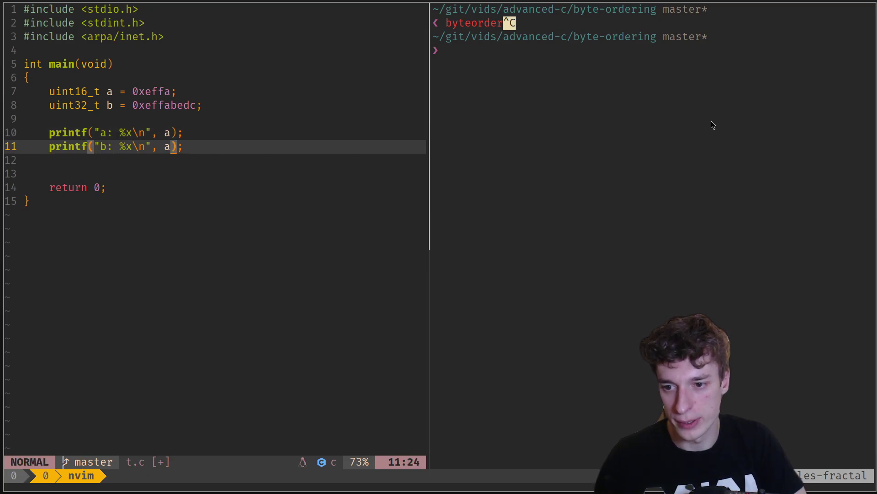
{"action": "type", "text": ":w"}
- Save t.c and run gcc t.c && ./a.out, printing a: effa and b: effabedc
{"action": "key", "text": "Return"}
{"action": "key", "text": "ctrl+l"}
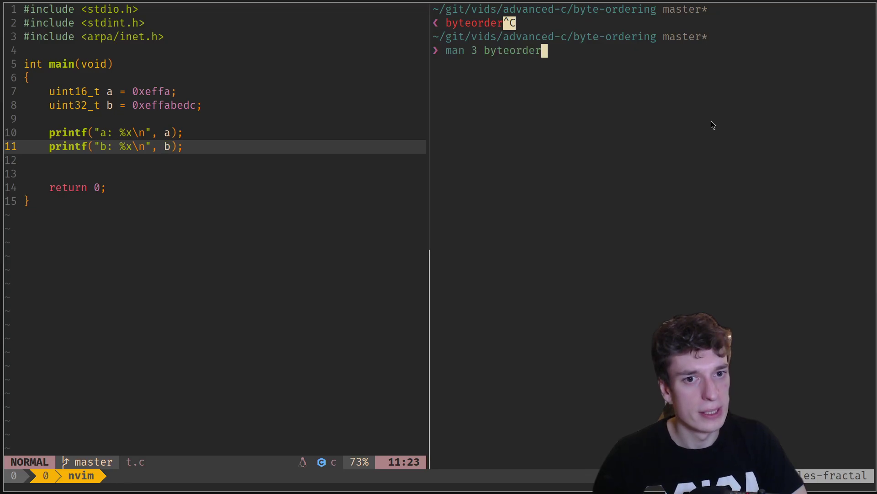
{"action": "type", "text": "gcc t.c && ./a.out"}
{"action": "key", "text": "Return"}
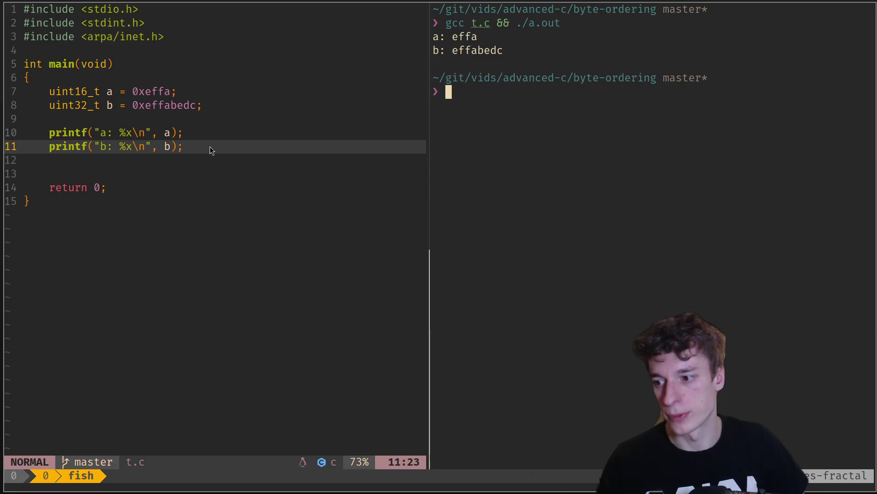
{"action": "left_click_drag", "start_coordinate": [178, 150], "coordinate": [53, 150]}
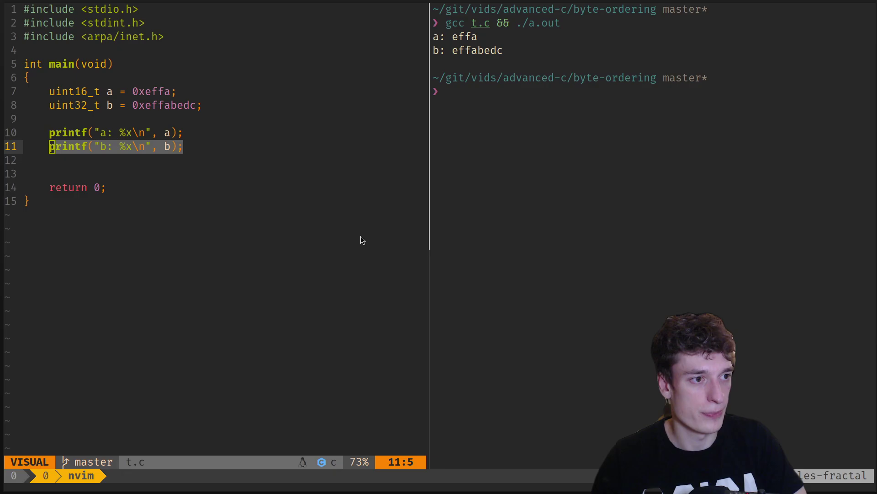
- Add a printf casting &a to byte pointers for [0] and [1], split across lines
{"action": "key", "text": "y"}
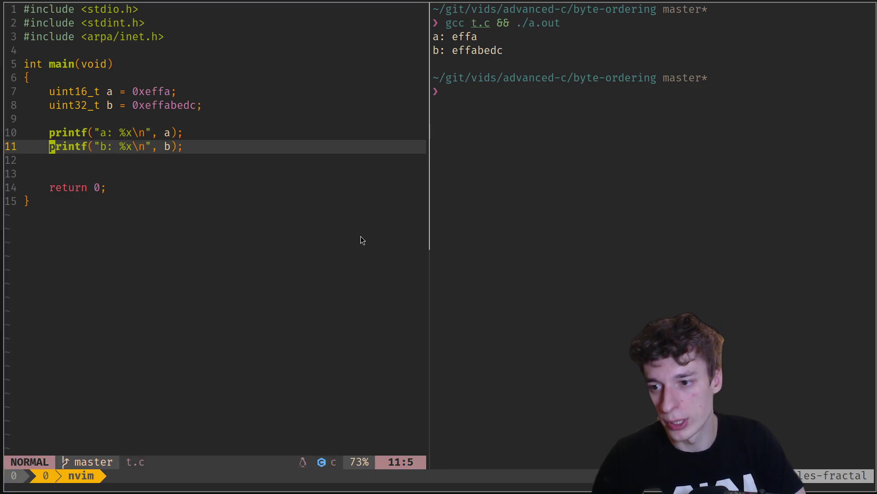
{"action": "key", "text": "o"}
{"action": "key", "text": "Return"}
{"action": "key", "text": "Escape"}
{"action": "type", "text": "printf(\"a: %x%x\\n\", ((uint9_t*)&a)[0], ((uint8_t*)&a)[1]);"}
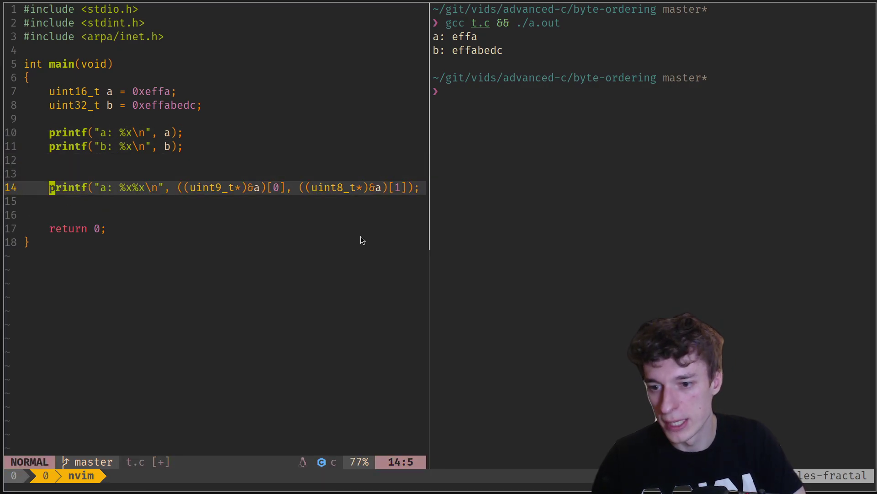
{"action": "key", "text": "f"}
{"action": "key", "text": "quotedbl"}
{"action": "key", "text": "g"}
{"action": "key", "text": "S"}
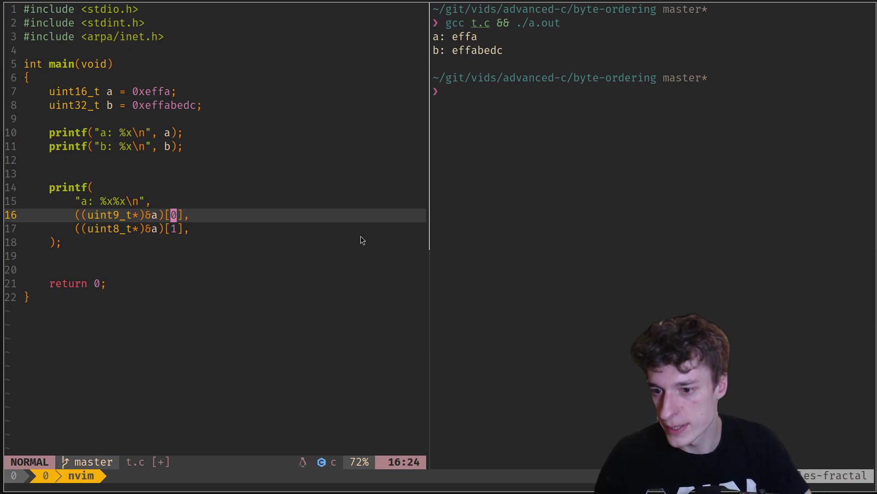
- Highlight the two %x specifiers in the new printf's format string
{"action": "key", "text": "k"}
{"action": "key", "text": "k"}
{"action": "key", "text": "k"}
{"action": "key", "text": "j"}
{"action": "key", "text": "j"}
{"action": "key", "text": "dollar"}
{"action": "key", "text": "h"}
{"action": "key", "text": "v"}
{"action": "key", "text": "l"}
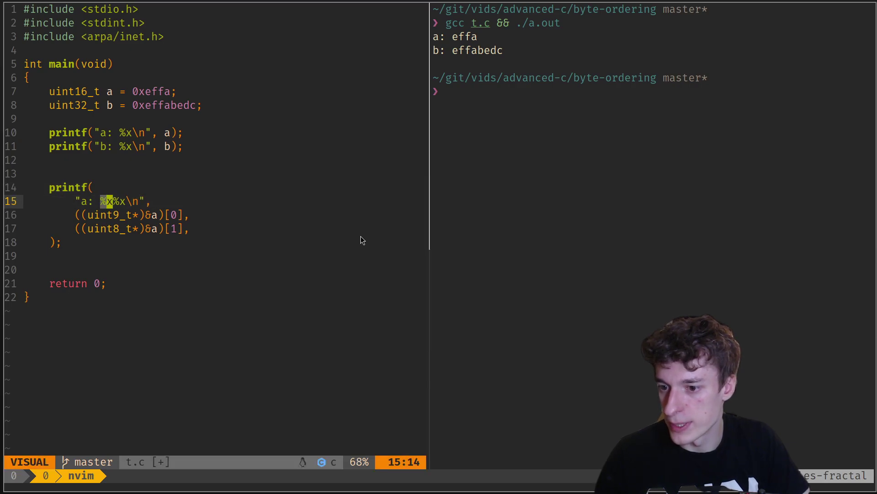
{"action": "key", "text": "Escape"}
{"action": "key", "text": "l"}
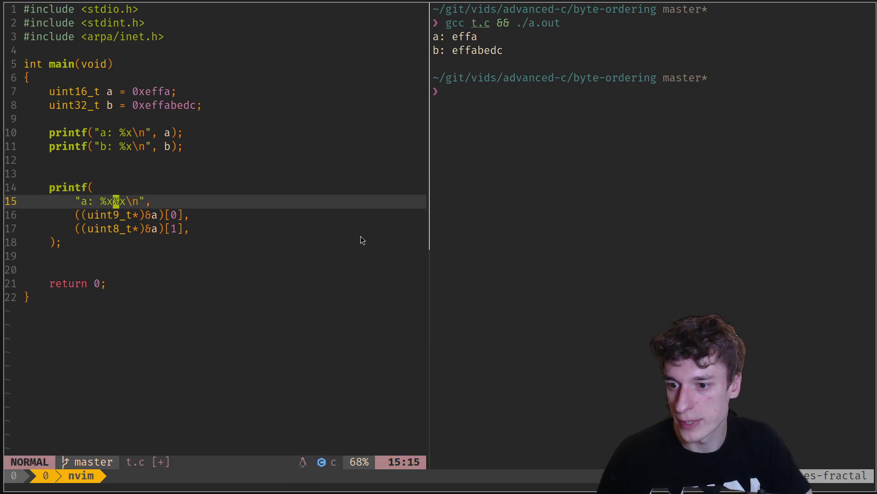
{"action": "key", "text": "v"}
{"action": "key", "text": "l"}
{"action": "key", "text": "Escape"}
- Comment out the original two printf lines with // and delete the extra blank line
{"action": "key", "text": "k"}
{"action": "key", "text": "k"}
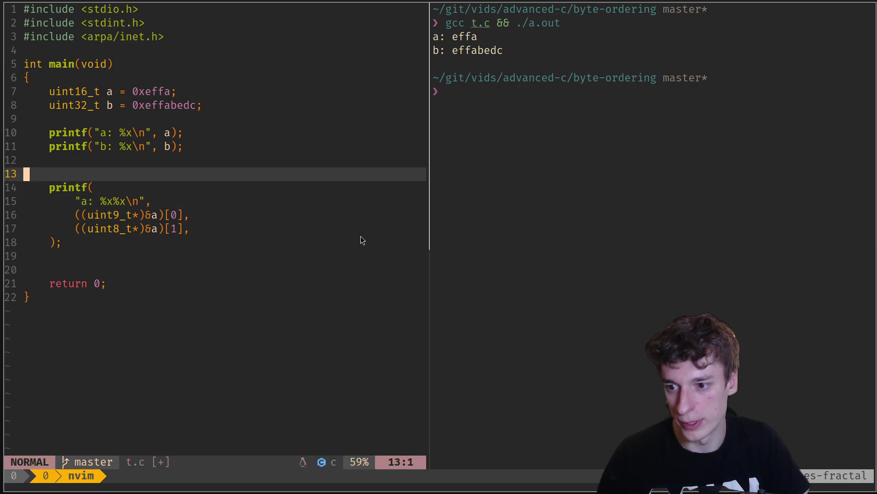
{"action": "key", "text": "k"}
{"action": "key", "text": "k"}
{"action": "key", "text": "g"}
{"action": "key", "text": "c"}
{"action": "key", "text": "k"}
{"action": "key", "text": "j"}
{"action": "key", "text": "d"}
{"action": "key", "text": "d"}
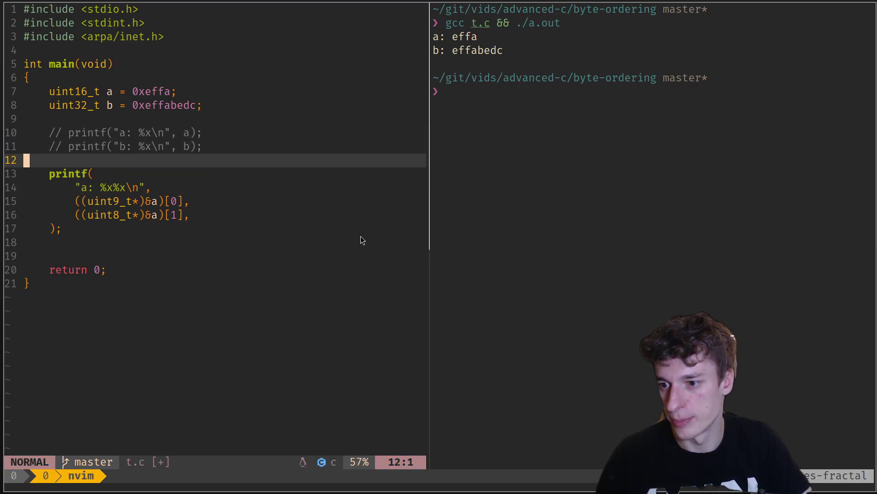
{"action": "key", "text": "ctrl+l"}
- Rerun gcc, fix uint9_t to uint8_t on line 15, save, and recompile
{"action": "key", "text": "Up"}
{"action": "key", "text": "Return"}
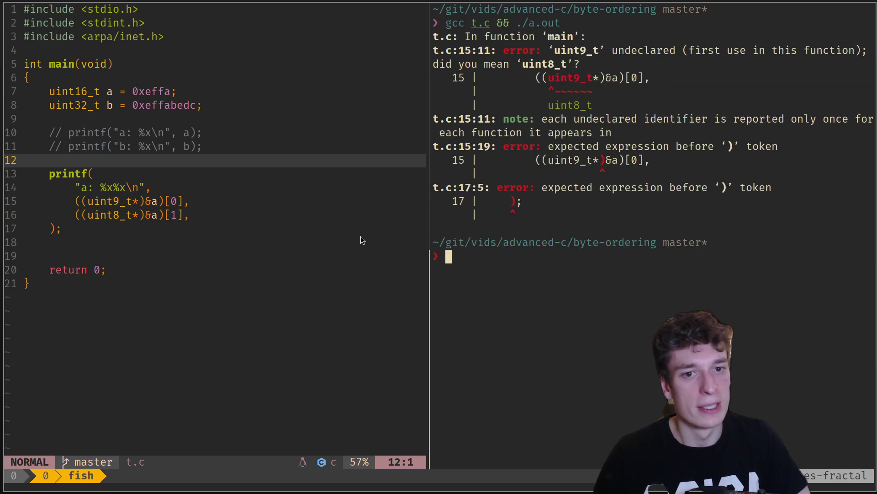
{"action": "key", "text": "ctrl+h"}
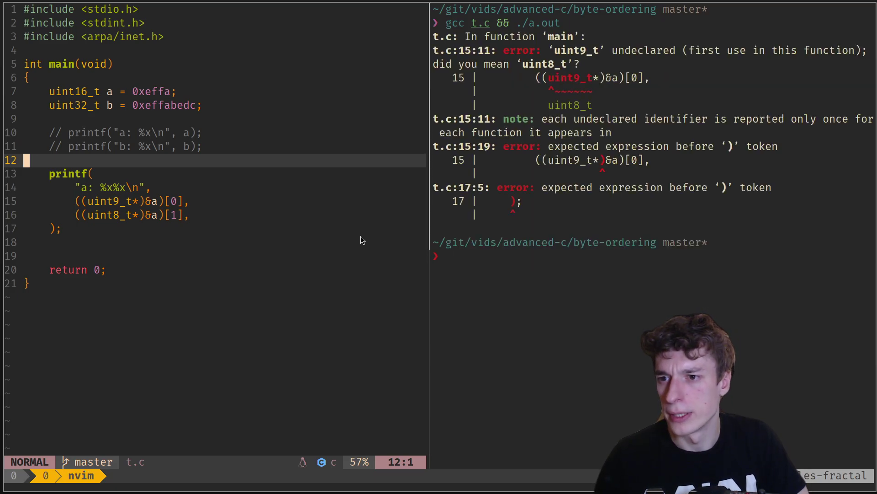
{"action": "key", "text": "j"}
{"action": "key", "text": "j"}
{"action": "key", "text": "j"}
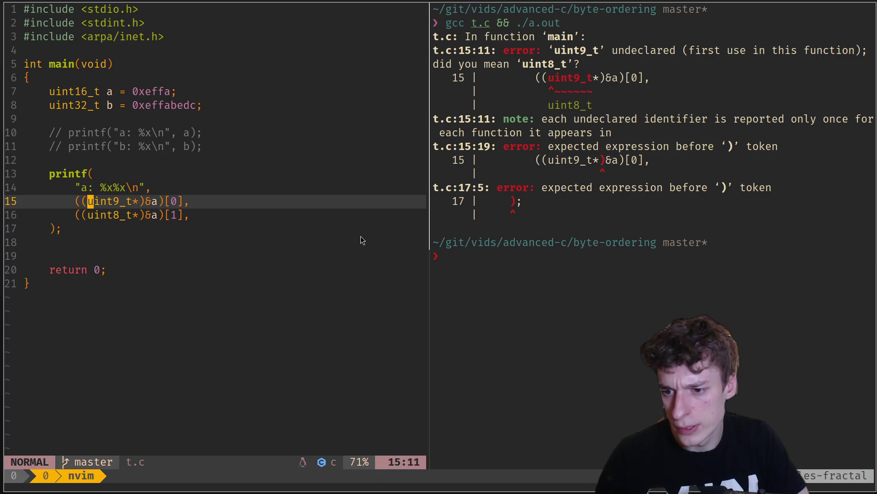
{"action": "left_click", "coordinate": [132, 202]}
{"action": "type", "text": "8:w"}
{"action": "type", "text": "8"}
{"action": "key", "text": "Return"}
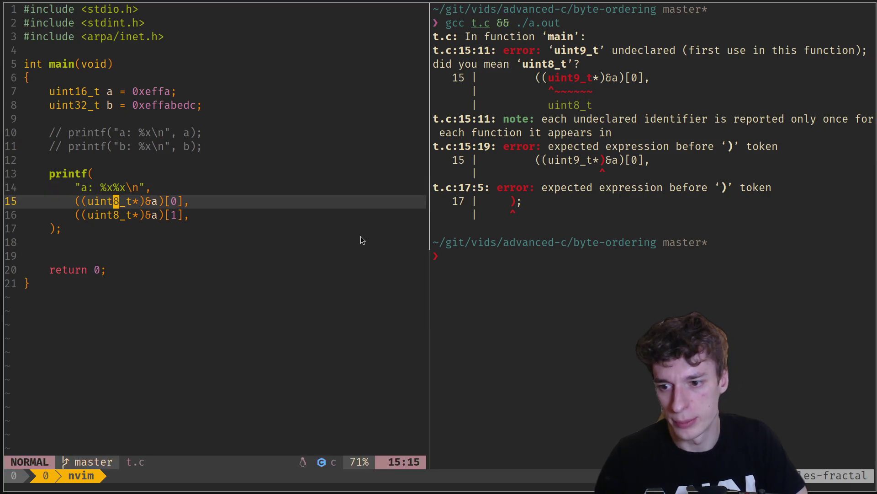
{"action": "key", "text": "ctrl+l"}
{"action": "key", "text": "Up"}
{"action": "key", "text": "Return"}
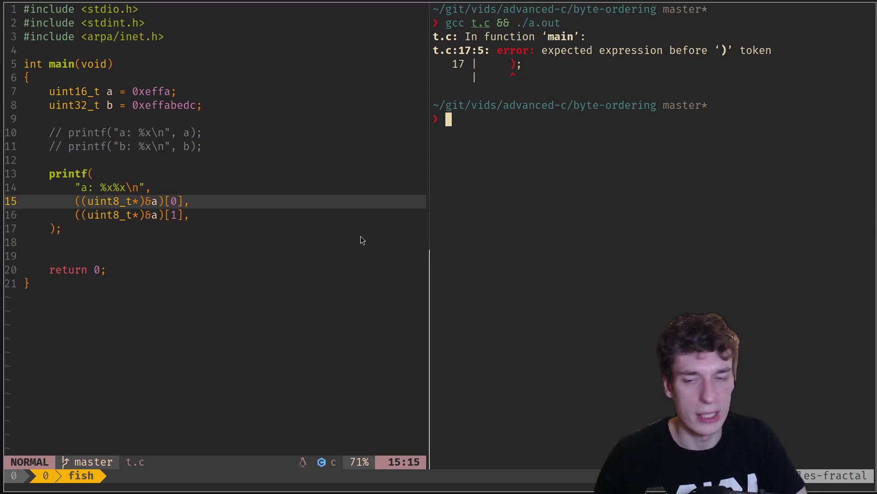
- Remove line 16's trailing comma, recompile, and compare effa with the printed faef
{"action": "key", "text": "ctrl+h"}
{"action": "key", "text": "j"}
{"action": "key", "text": "A"}
{"action": "key", "text": "BackSpace"}
{"action": "key", "text": "Escape"}
{"action": "key", "text": "ctrl+l"}
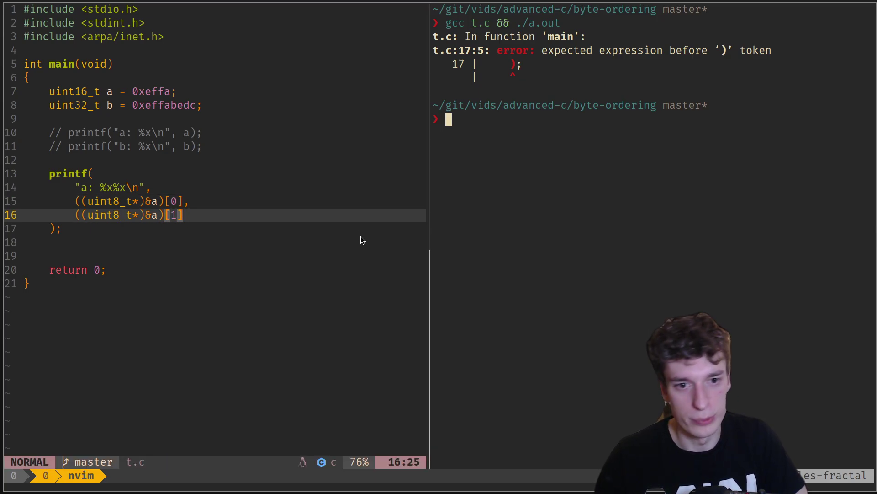
{"action": "key", "text": "Up"}
{"action": "key", "text": "Return"}
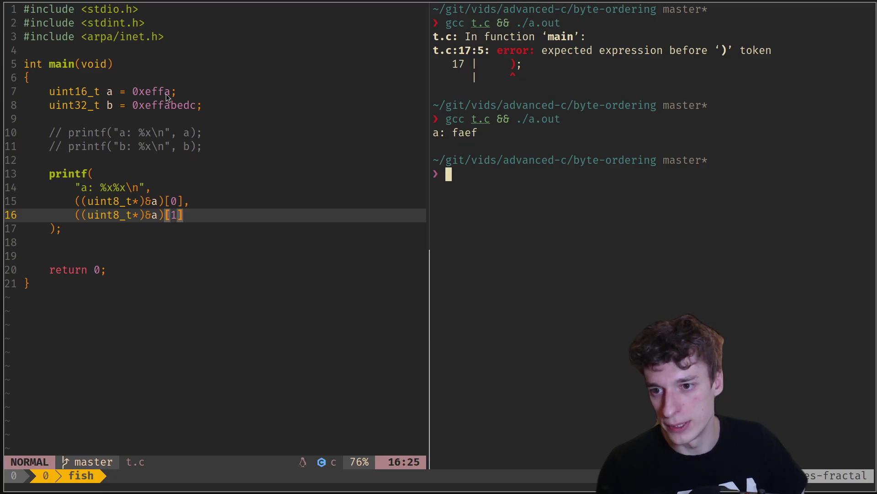
{"action": "left_click_drag", "start_coordinate": [166, 98], "coordinate": [145, 94]}
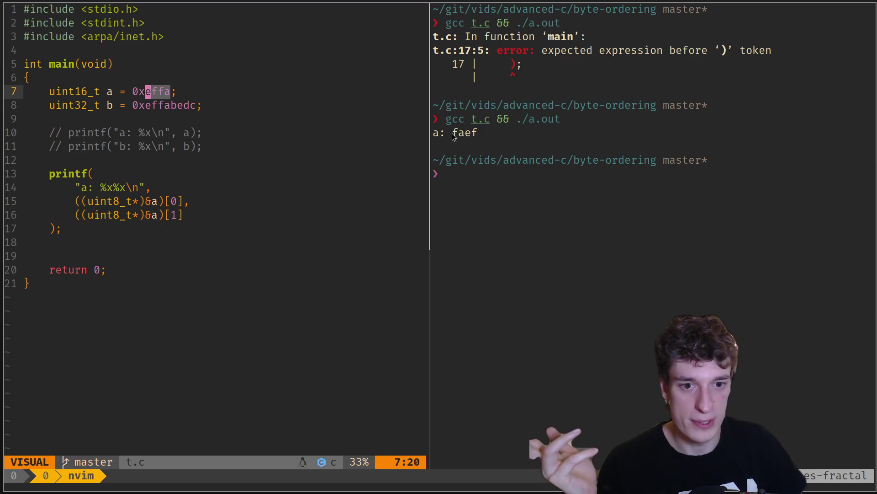
{"action": "left_click_drag", "start_coordinate": [452, 132], "coordinate": [469, 138]}
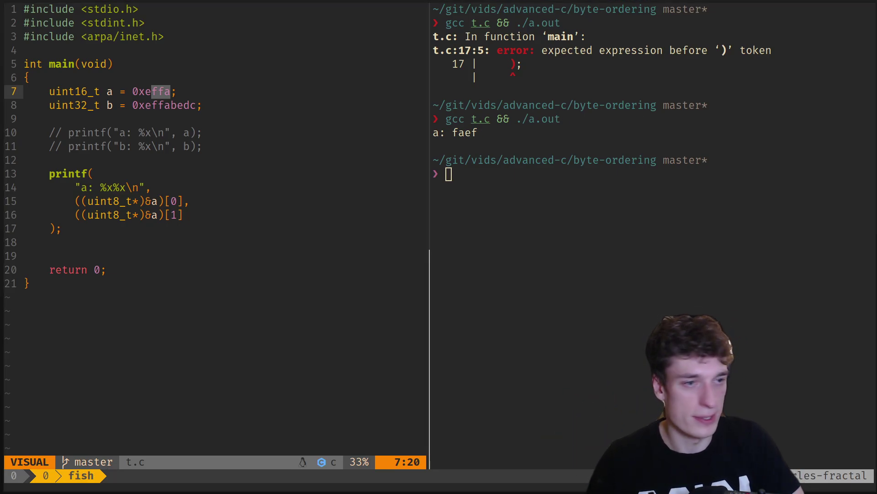
- Add a printf for b printing ((uint8_t*)&b)[0..3], split onto separate lines
{"action": "key", "text": "alt+Tab"}
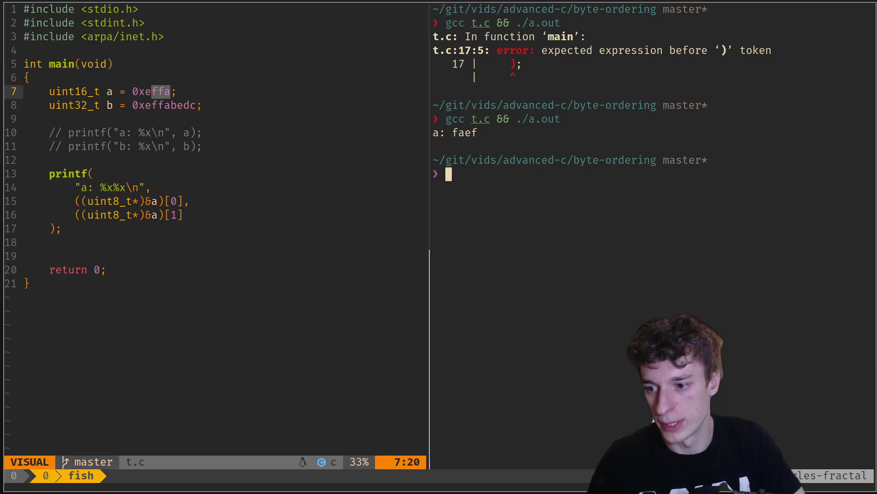
{"action": "key", "text": "ctrl+h"}
{"action": "key", "text": "Escape"}
{"action": "key", "text": "j"}
{"action": "key", "text": "j"}
{"action": "key", "text": "j"}
{"action": "type", "text": "oprintf(\"b: %x%x%x%x\\n\", ((uint8_t*)&b)[0], ((uint8_t*)&b)[1], ((uint8_t*)&b)[2], ((uint8_t*)&b)[3]);"}
{"action": "key", "text": "Escape"}
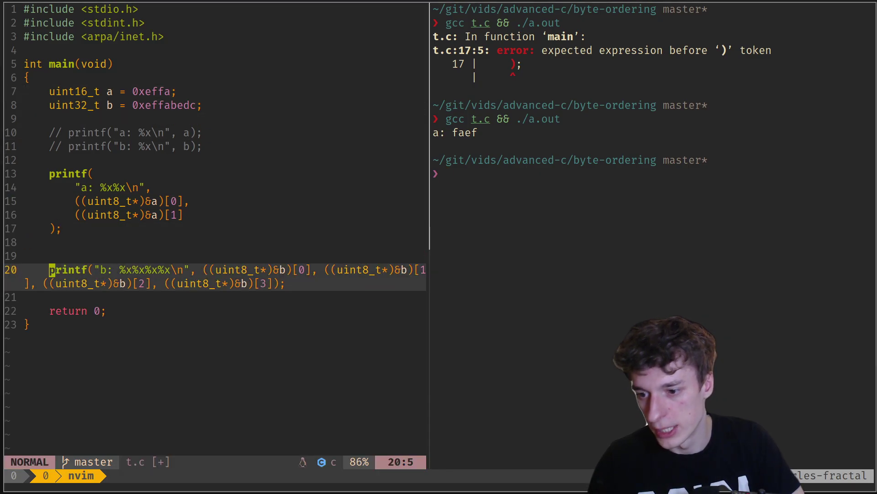
{"action": "key", "text": "l"}
{"action": "key", "text": "g"}
{"action": "key", "text": "S"}
{"action": "key", "text": "j"}
{"action": "key", "text": "j"}
{"action": "key", "text": "j"}
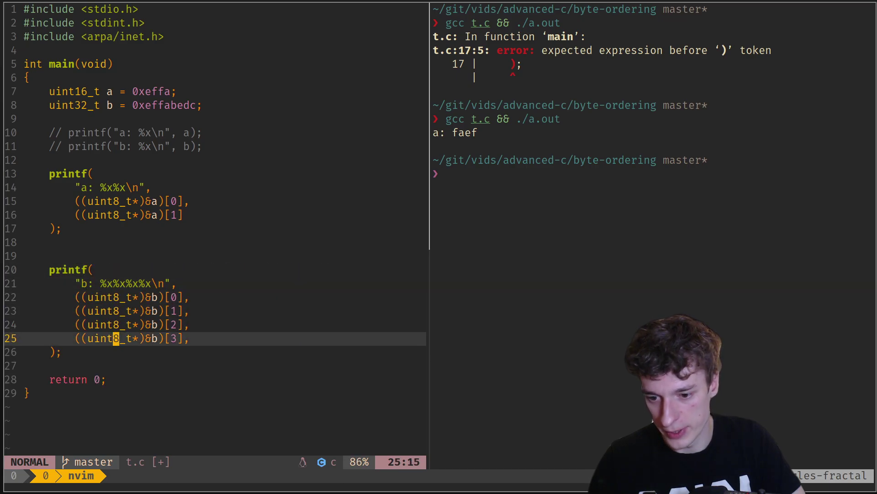
- Save t.c, clear the terminal, and rerun it, printing b: dcbefaef below a: faef
{"action": "key", "text": "A"}
{"action": "key", "text": "Escape"}
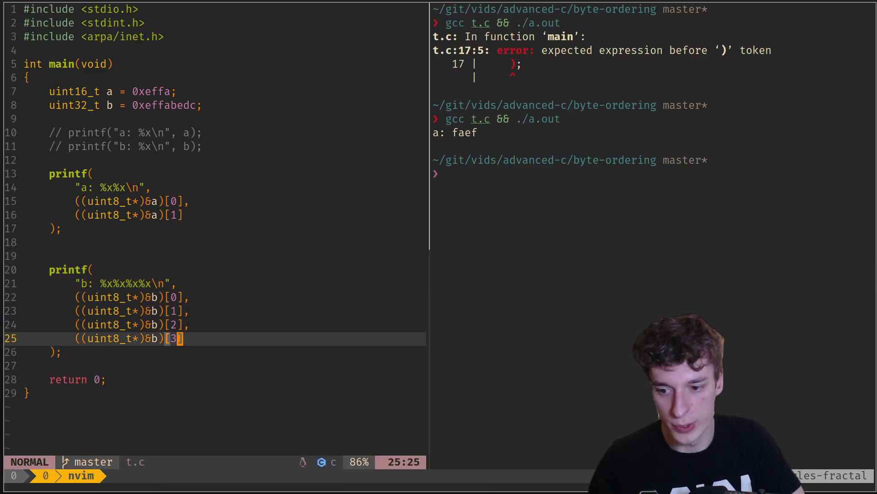
{"action": "key", "text": "ctrl+l"}
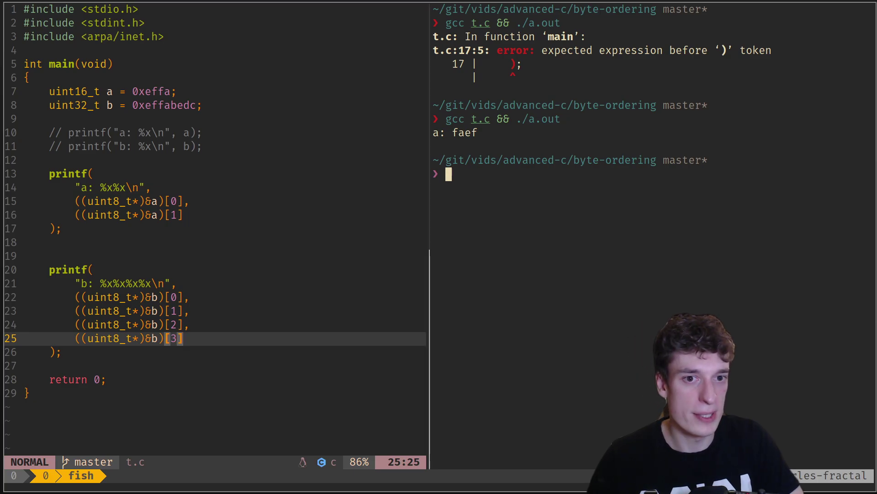
{"action": "key", "text": "ctrl+l"}
{"action": "key", "text": "Up"}
{"action": "key", "text": "Return"}
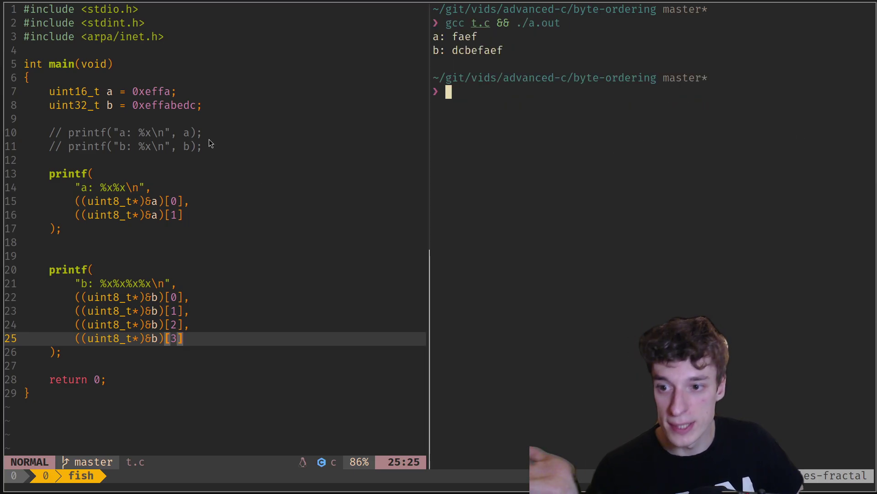
{"action": "left_click_drag", "start_coordinate": [197, 107], "coordinate": [185, 107]}
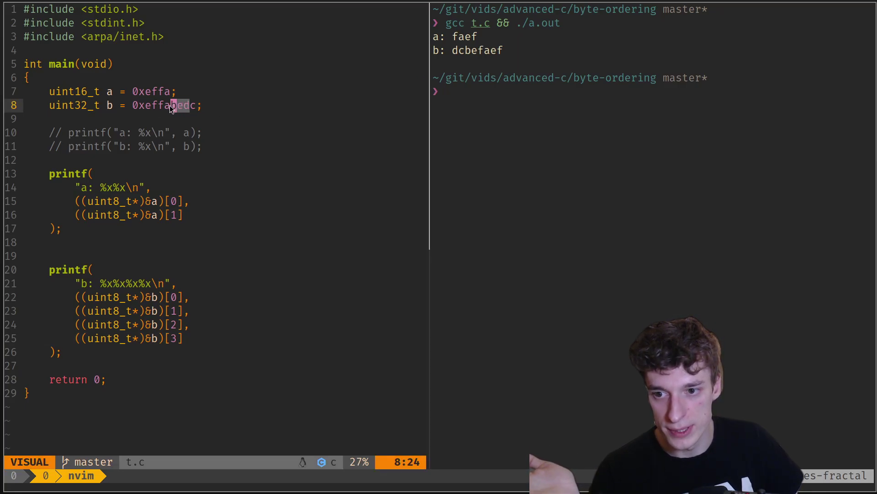
- Delete the extra blank line between a's and b's printf blocks
{"action": "left_click", "coordinate": [508, 51]}
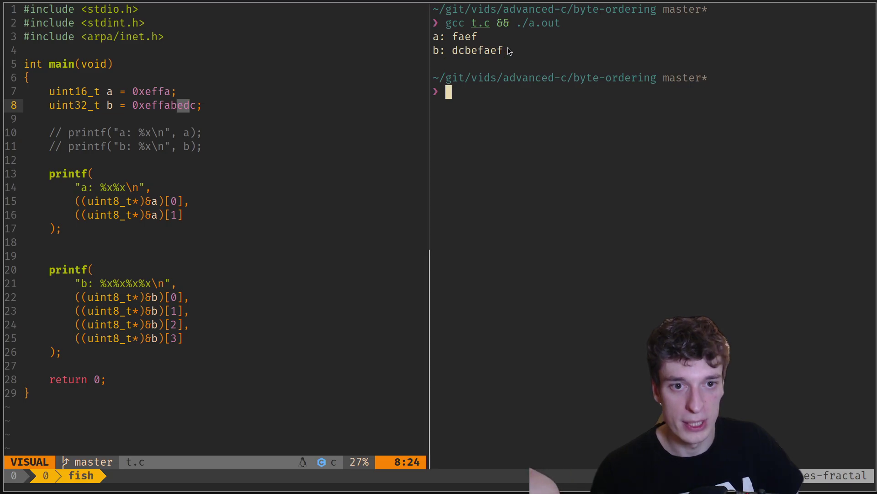
{"action": "left_click", "coordinate": [157, 241]}
{"action": "key", "text": "k"}
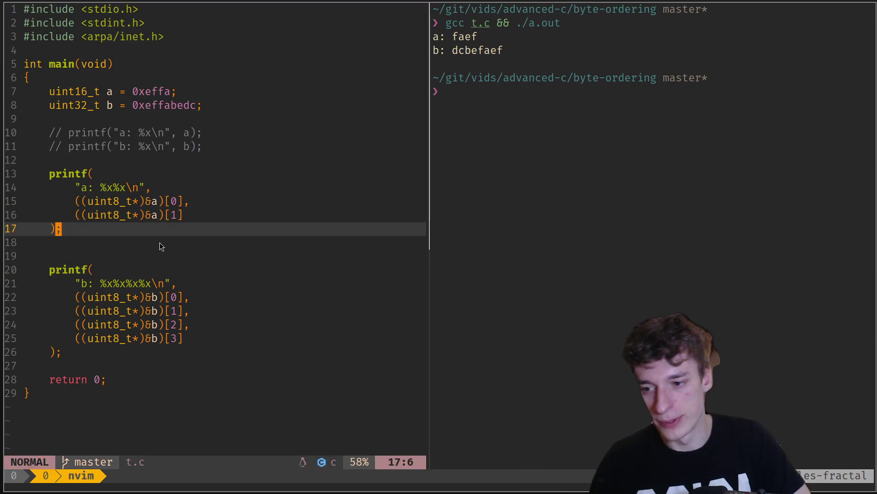
{"action": "key", "text": "j"}
{"action": "key", "text": "d"}
{"action": "key", "text": "d"}
{"action": "key", "text": "j"}
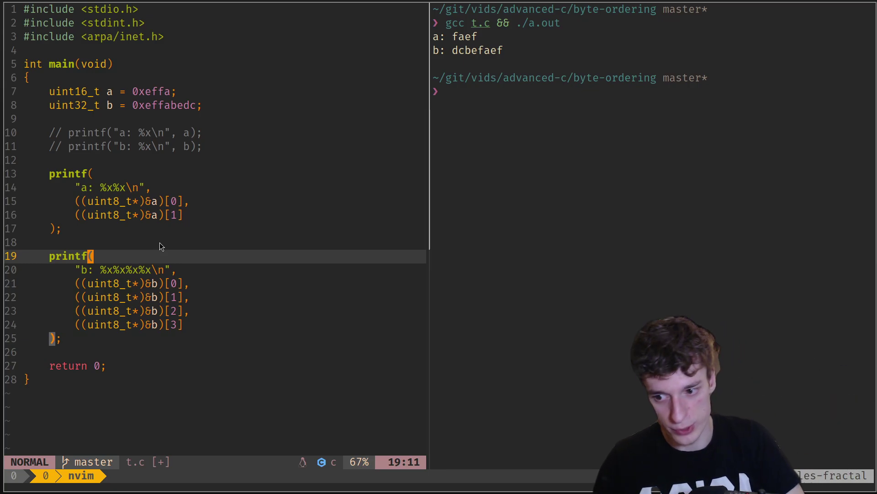
- Run man 3 byteorder and highlight the <arpa/inet.h> include in its SYNOPSIS
{"action": "key", "text": "ctrl+l"}
{"action": "type", "text": "man"}
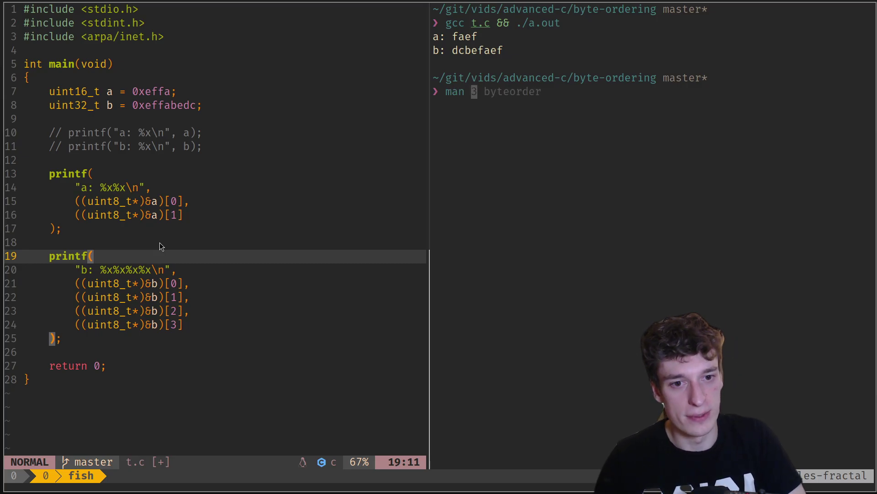
{"action": "key", "text": "Right"}
{"action": "key", "text": "Return"}
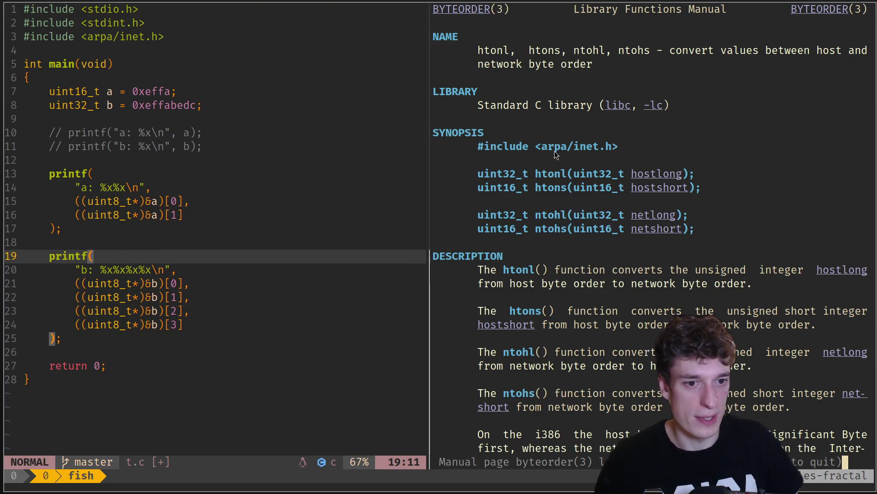
{"action": "mouse_move", "coordinate": [537, 148]}
{"action": "left_mouse_down"}
{"action": "mouse_move", "coordinate": [664, 150]}
{"action": "mouse_move", "coordinate": [614, 149]}
{"action": "left_mouse_up"}
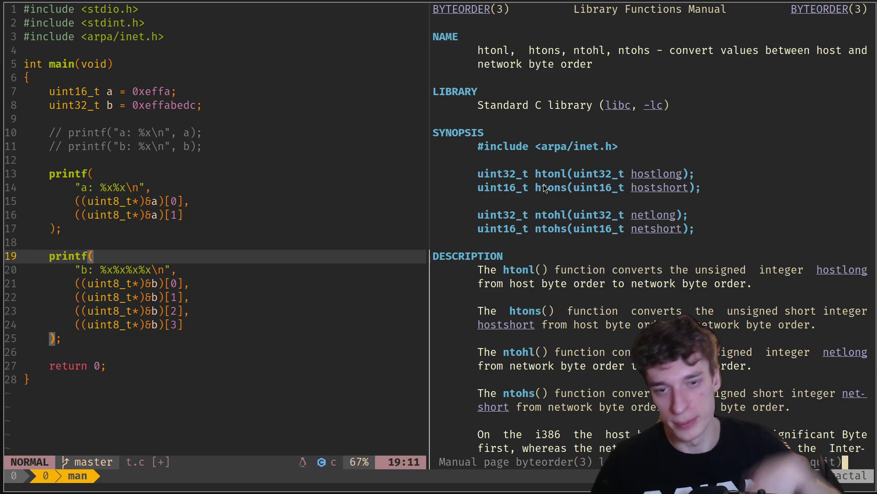
- Add a = htons(a); on a new line after b's printf block
{"action": "key", "text": "ctrl+h"}
{"action": "key", "text": "j"}
{"action": "key", "text": "j"}
{"action": "key", "text": "j"}
{"action": "key", "text": "j"}
{"action": "key", "text": "j"}
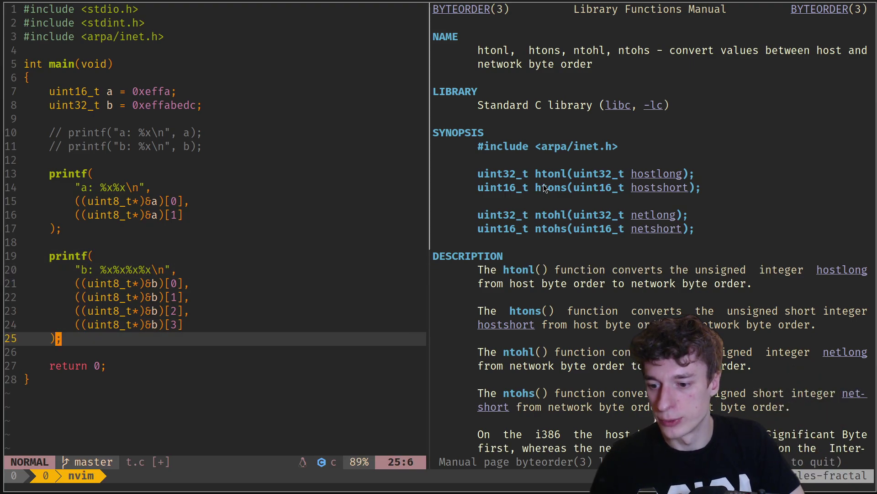
{"action": "key", "text": "o"}
{"action": "key", "text": "Return"}
{"action": "type", "text": "a = htons(a"}
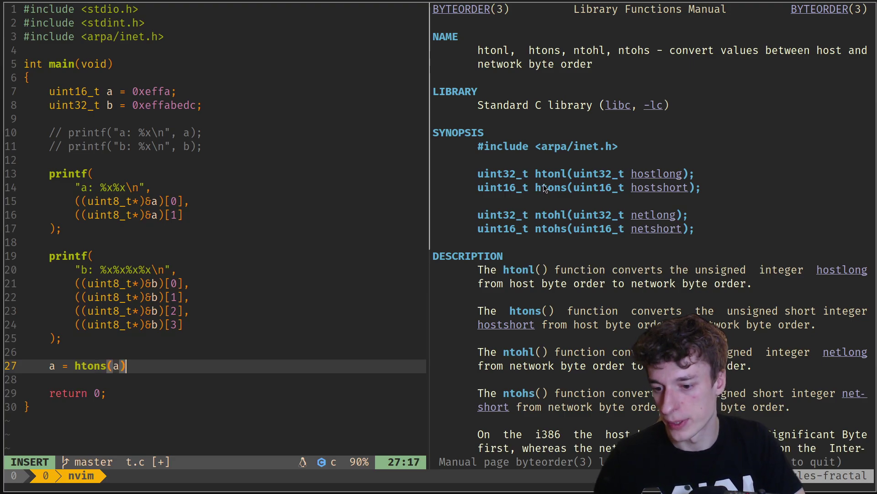
{"action": "type", "text": ";"}
{"action": "key", "text": "Escape"}
{"action": "key", "text": "k"}
{"action": "key", "text": "k"}
{"action": "key", "text": "k"}
{"action": "key", "text": "k"}
{"action": "key", "text": "k"}
{"action": "key", "text": "k"}
{"action": "key", "text": "k"}
{"action": "key", "text": "k"}
- Paste a's printf block below the htons line, save, close man, and rerun, printing a: effa
{"action": "key", "text": "0"}
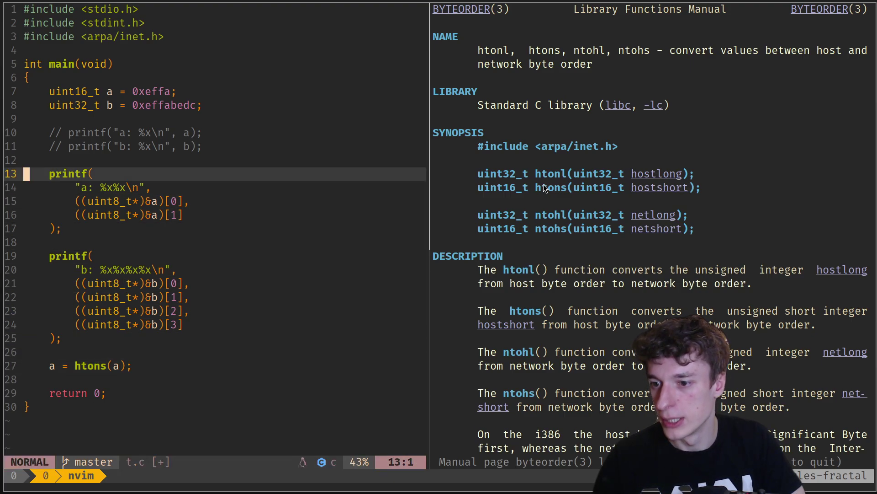
{"action": "key", "text": "j"}
{"action": "key", "text": "j"}
{"action": "key", "text": "j"}
{"action": "key", "text": "j"}
{"action": "key", "text": "j"}
{"action": "key", "text": "j"}
{"action": "type", "text": "jpk"}
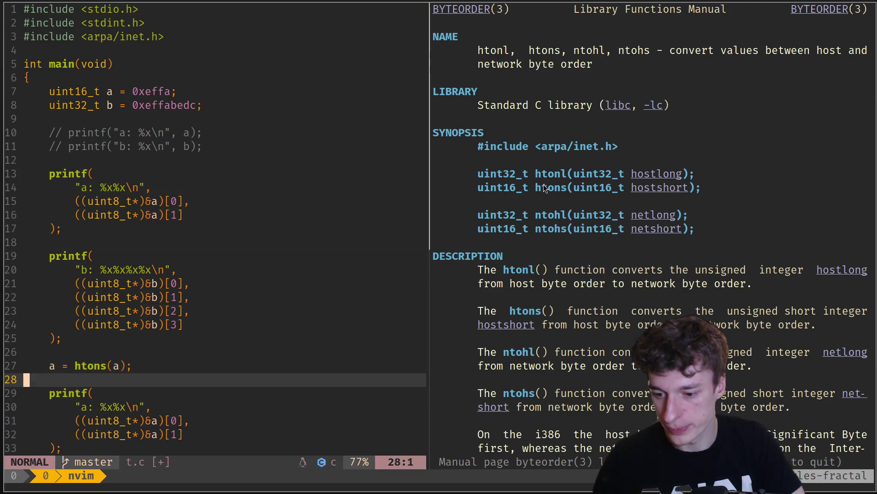
{"action": "type", "text": ":w"}
{"action": "key", "text": "Return"}
{"action": "key", "text": "Return"}
{"action": "key", "text": "q"}
{"action": "key", "text": "Up"}
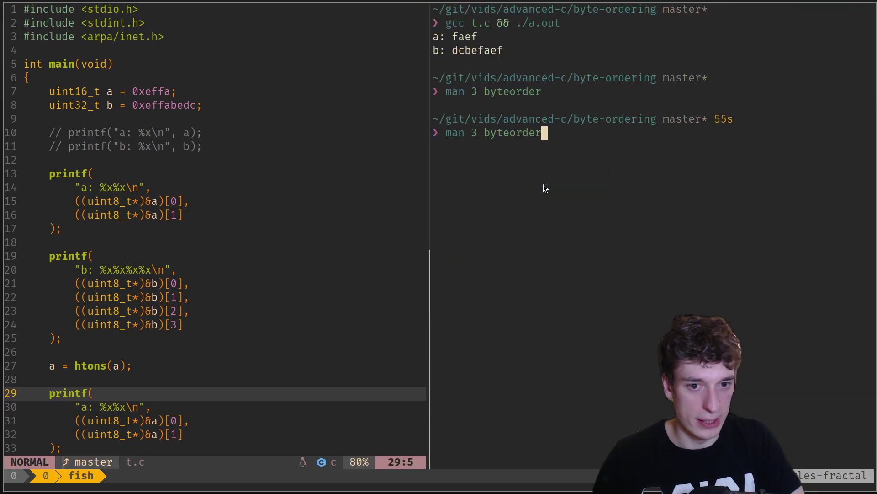
{"action": "key", "text": "Return"}
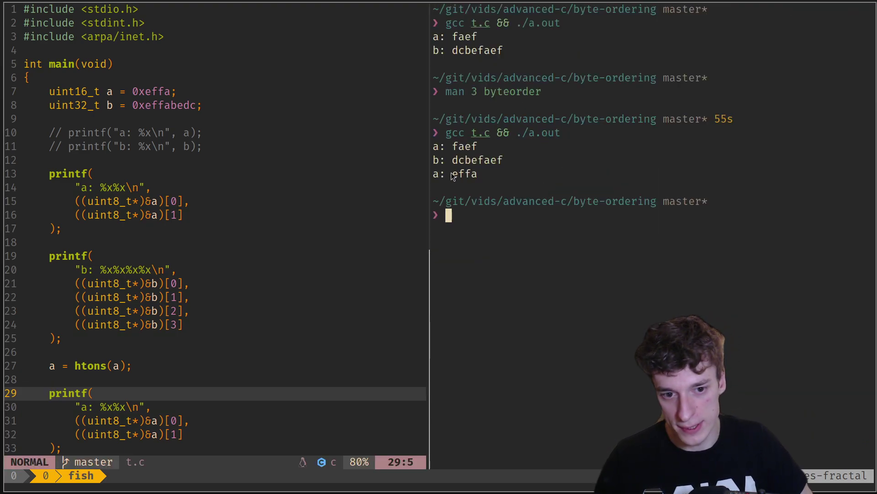
{"action": "left_click_drag", "start_coordinate": [453, 176], "coordinate": [480, 177]}
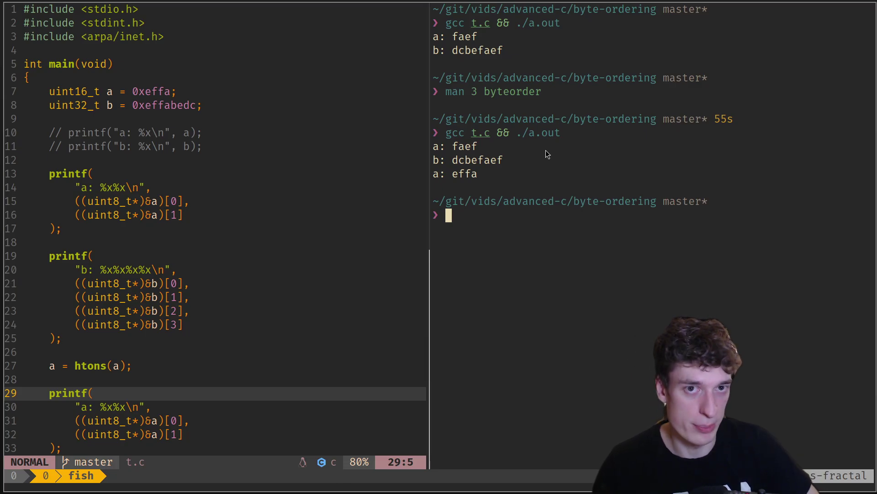
- Duplicate the a conversion and printf block below the original, separated by a blank line
{"action": "key", "text": "ctrl+h"}
{"action": "key", "text": "j"}
{"action": "key", "text": "j"}
{"action": "key", "text": "j"}
{"action": "key", "text": "j"}
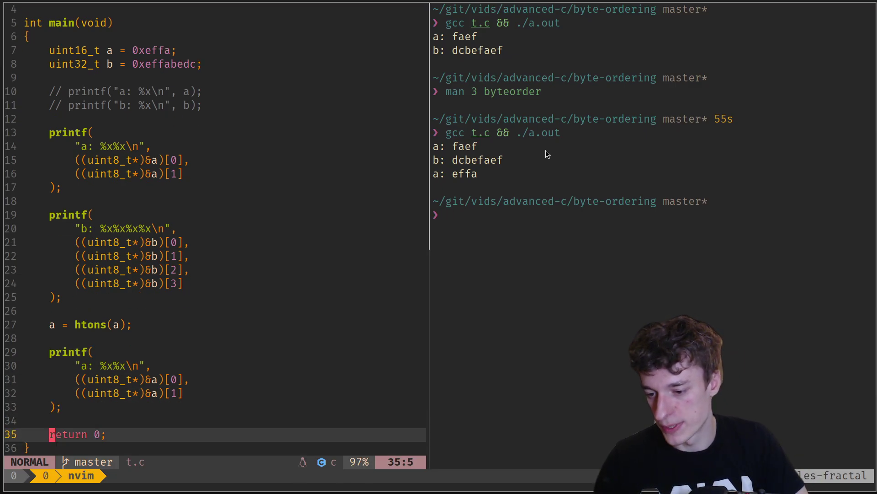
{"action": "key", "text": "k"}
{"action": "key", "text": "k"}
{"action": "key", "text": "k"}
{"action": "key", "text": "shift+v"}
{"action": "key", "text": "j"}
{"action": "key", "text": "j"}
{"action": "key", "text": "j"}
{"action": "key", "text": "j"}
{"action": "key", "text": "y"}
{"action": "key", "text": "j"}
{"action": "key", "text": "j"}
{"action": "key", "text": "j"}
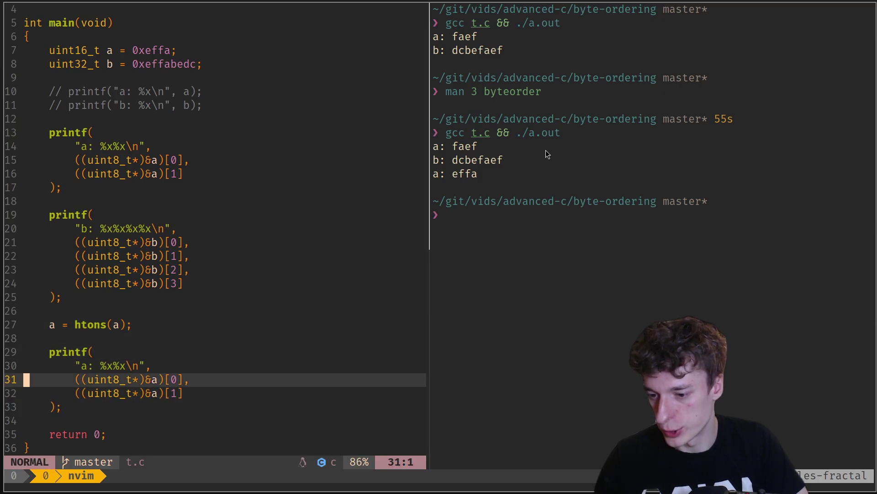
{"action": "key", "text": "j"}
{"action": "key", "text": "j"}
{"action": "key", "text": "p"}
{"action": "key", "text": "O"}
{"action": "key", "text": "Escape"}
{"action": "key", "text": "Return"}
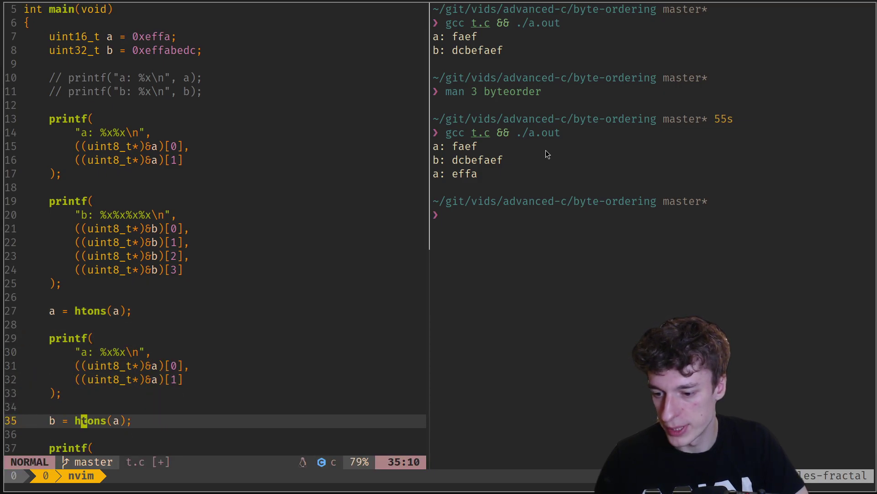
- Change the copied conversion to use b and delete the copied printf block for a
{"action": "key", "text": "r"}
{"action": "key", "text": "b"}
{"action": "type", "text": "b"}
{"action": "key", "text": "}"}
{"action": "key", "text": "}"}
{"action": "key", "text": "k"}
{"action": "key", "text": "k"}
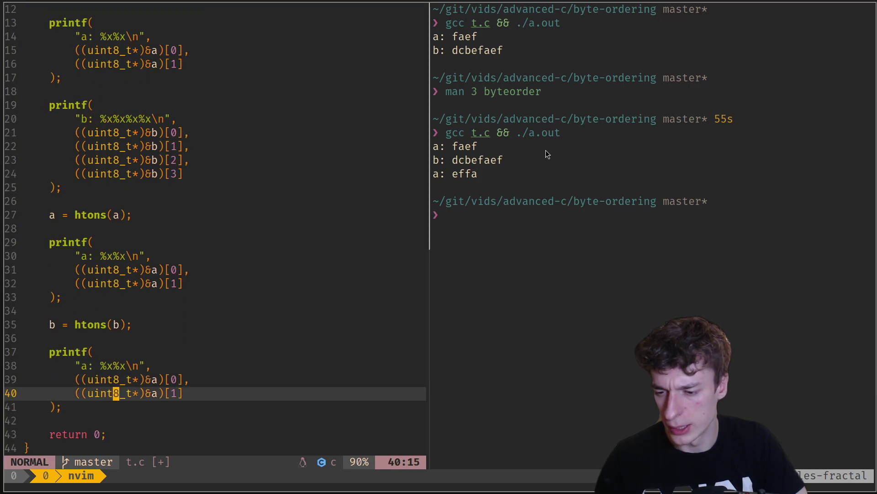
{"action": "key", "text": "d"}
{"action": "key", "text": "i"}
{"action": "key", "text": "p"}
- Paste b's byte-printing block under the b conversion and remove the extra blank line
{"action": "key", "text": "k"}
{"action": "key", "text": "k"}
{"action": "key", "text": "k"}
{"action": "key", "text": "k"}
{"action": "key", "text": "k"}
{"action": "key", "text": "k"}
{"action": "key", "text": "j"}
{"action": "key", "text": "j"}
{"action": "key", "text": "j"}
{"action": "key", "text": "j"}
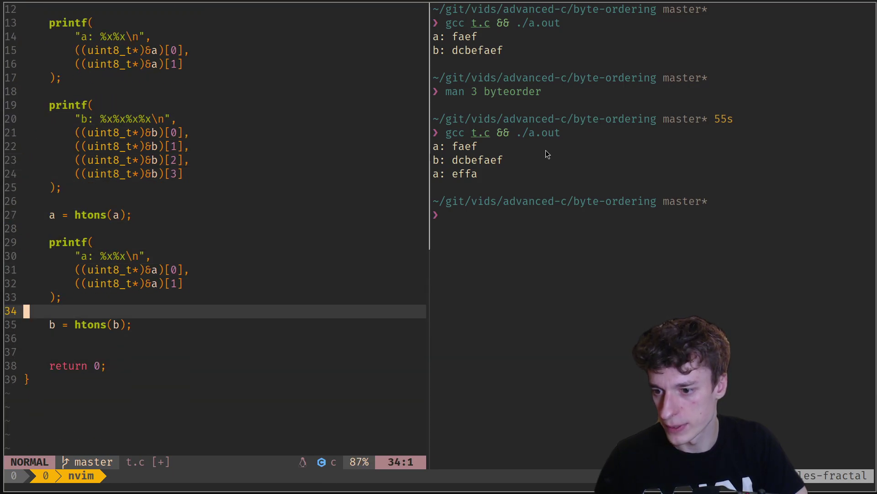
{"action": "key", "text": "j"}
{"action": "key", "text": "p"}
{"action": "key", "text": "k"}
{"action": "key", "text": "k"}
{"action": "key", "text": "k"}
{"action": "key", "text": "k"}
{"action": "key", "text": "k"}
{"action": "key", "text": "k"}
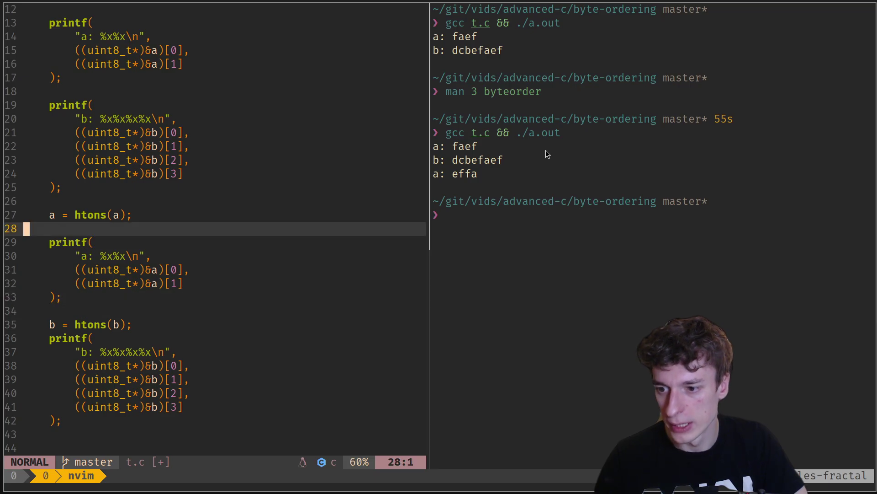
{"action": "key", "text": "d"}
{"action": "key", "text": "d"}
{"action": "key", "text": "j"}
{"action": "key", "text": "j"}
{"action": "key", "text": "j"}
{"action": "key", "text": "k"}
{"action": "key", "text": "k"}
{"action": "key", "text": "k"}
{"action": "type", "text": "l"}
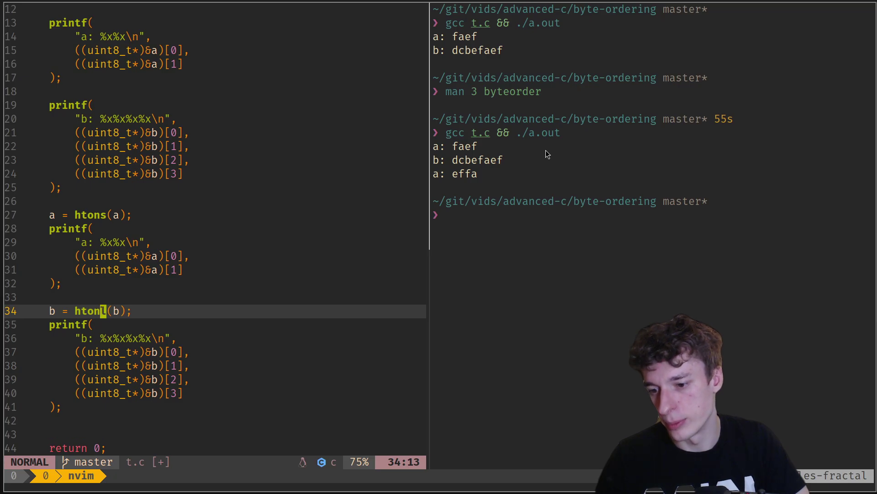
{"action": "type", "text": ":w"}
- Save t.c, rerun gcc t.c && ./a.out, and highlight the b: effabedc output
{"action": "key", "text": "Return"}
{"action": "key", "text": "ctrl+l"}
{"action": "key", "text": "Up"}
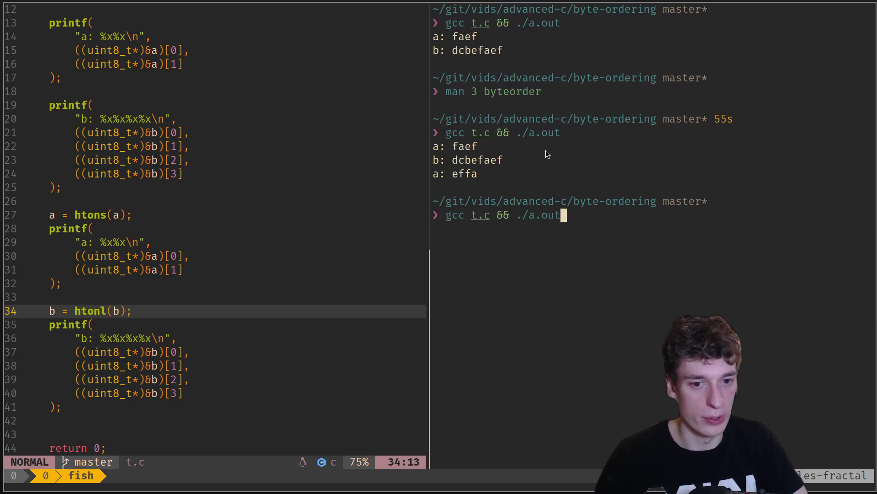
{"action": "key", "text": "ctrl+l"}
{"action": "key", "text": "Return"}
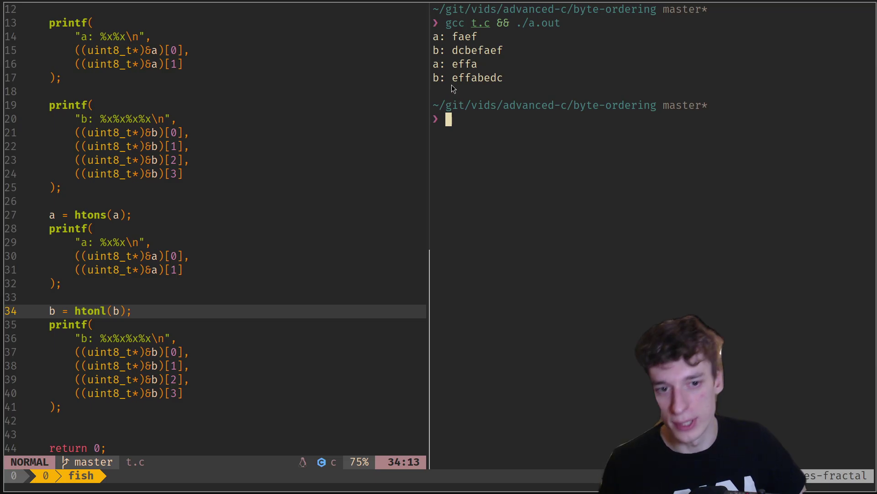
{"action": "left_click_drag", "start_coordinate": [453, 77], "coordinate": [506, 78]}
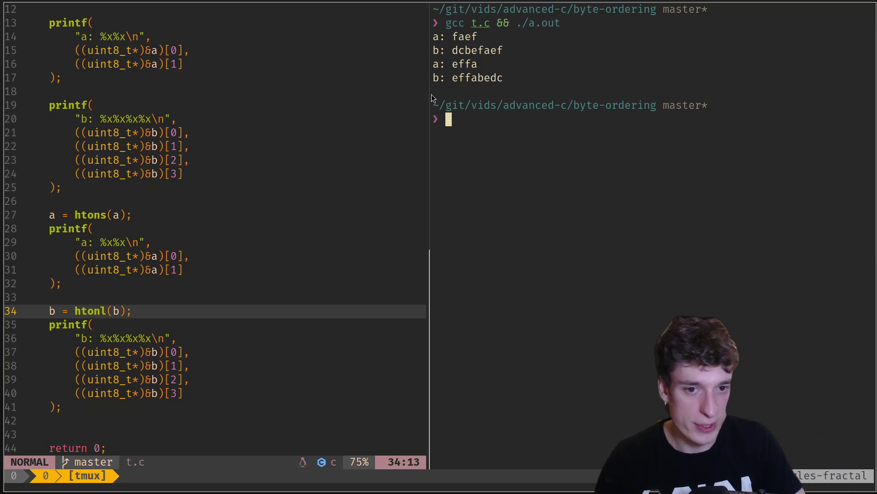
{"action": "type", "text": "man 3 endian"}
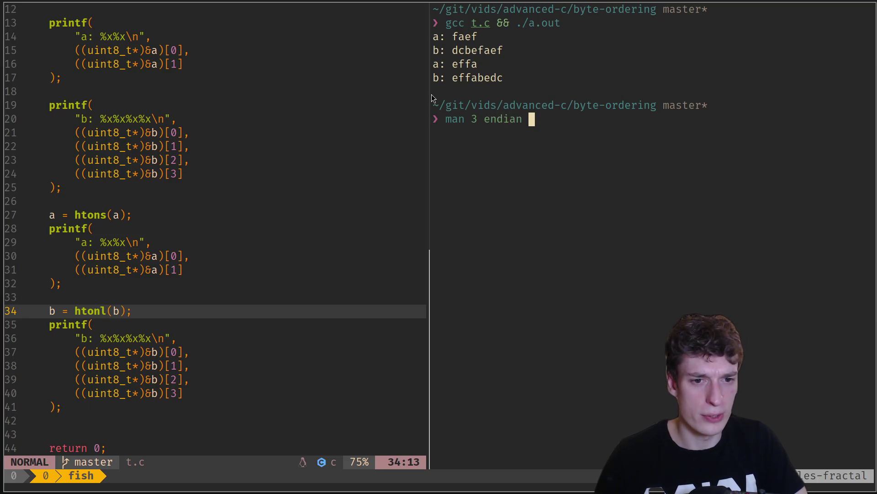
{"action": "key", "text": "Return"}
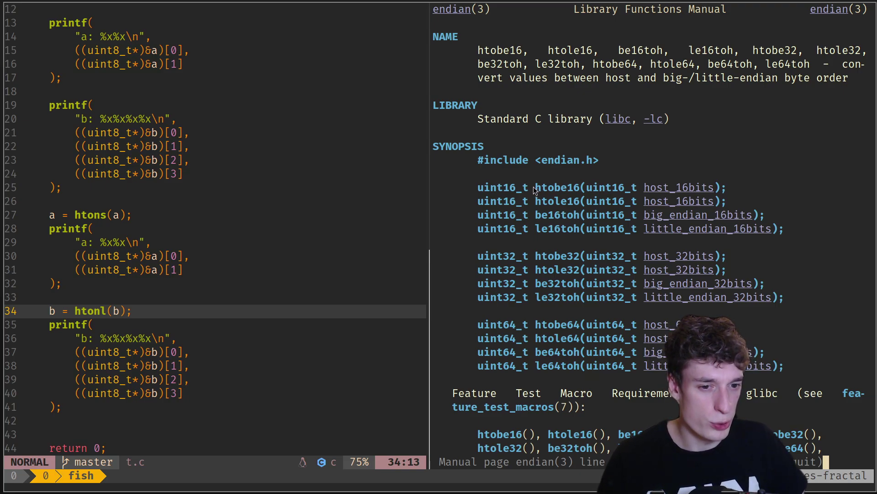
{"action": "mouse_move", "coordinate": [537, 188]}
{"action": "left_mouse_down"}
{"action": "mouse_move", "coordinate": [728, 352]}
{"action": "mouse_move", "coordinate": [767, 358]}
{"action": "mouse_move", "coordinate": [508, 204]}
{"action": "left_mouse_up"}
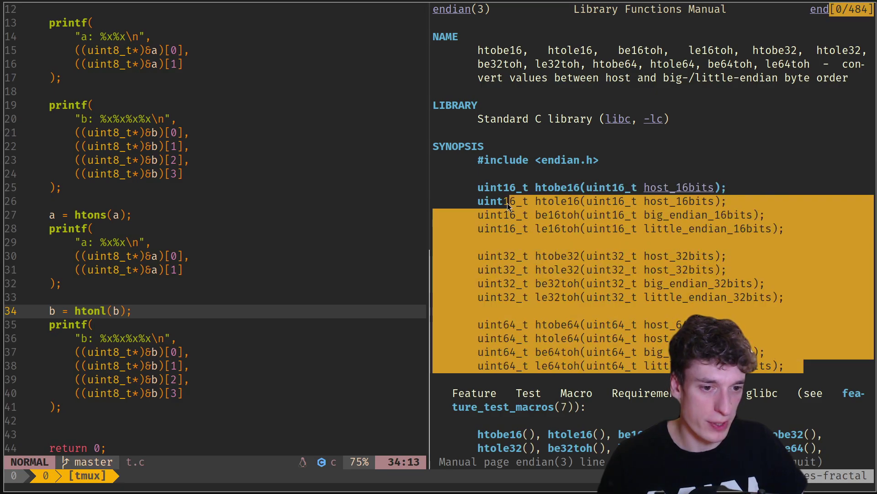
{"action": "left_click", "coordinate": [548, 368]}
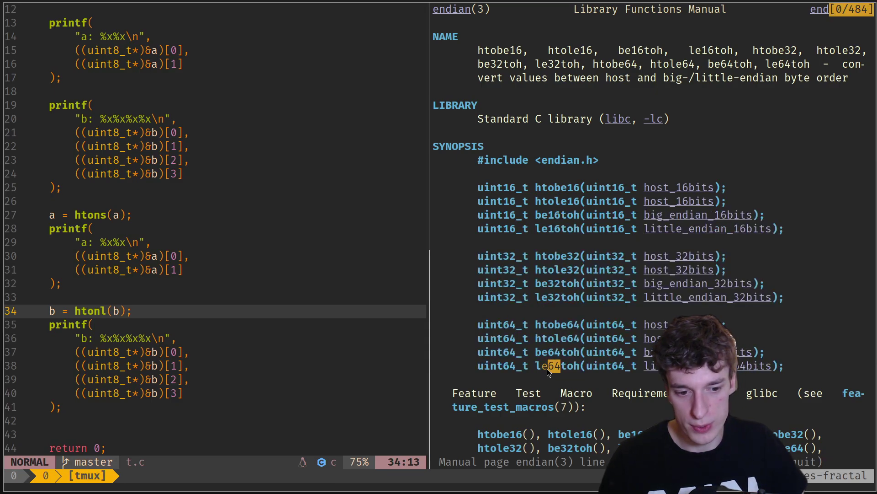
{"action": "key", "text": "q"}
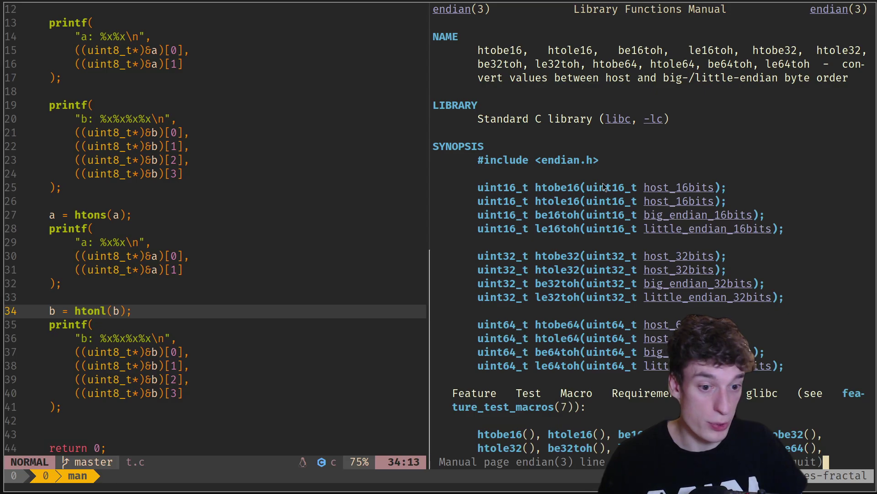
{"action": "left_click_drag", "start_coordinate": [481, 120], "coordinate": [593, 123]}
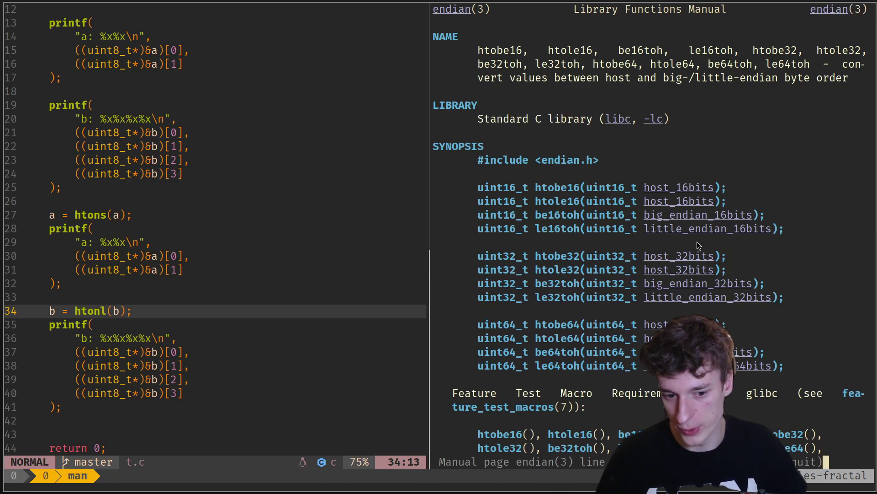
{"action": "key", "text": "q"}
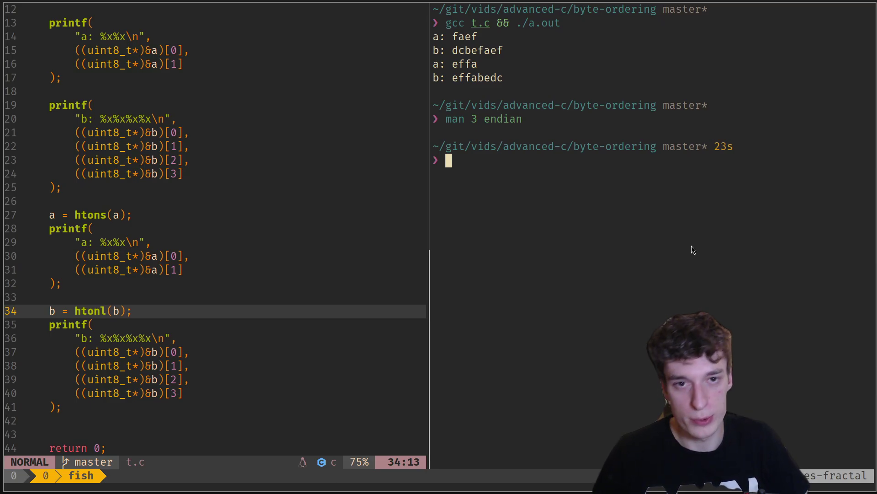
{"action": "left_click", "coordinate": [75, 312]}
{"action": "left_click_drag", "start_coordinate": [80, 312], "coordinate": [112, 313]}
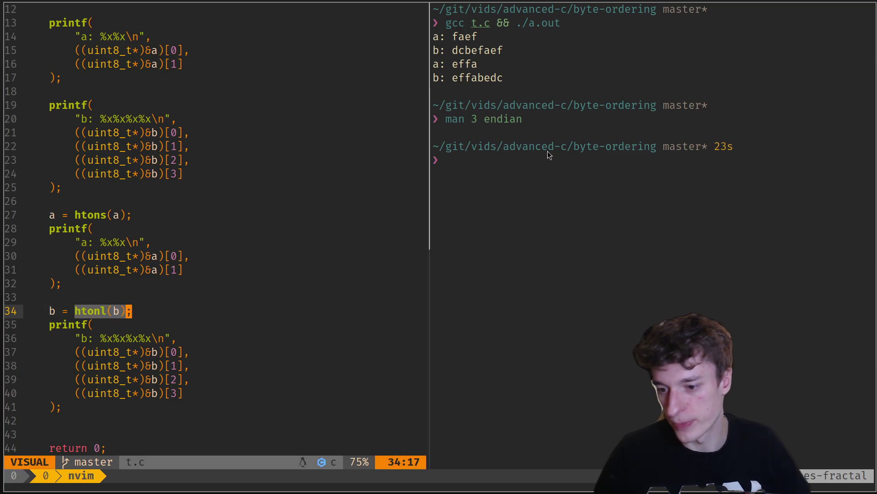